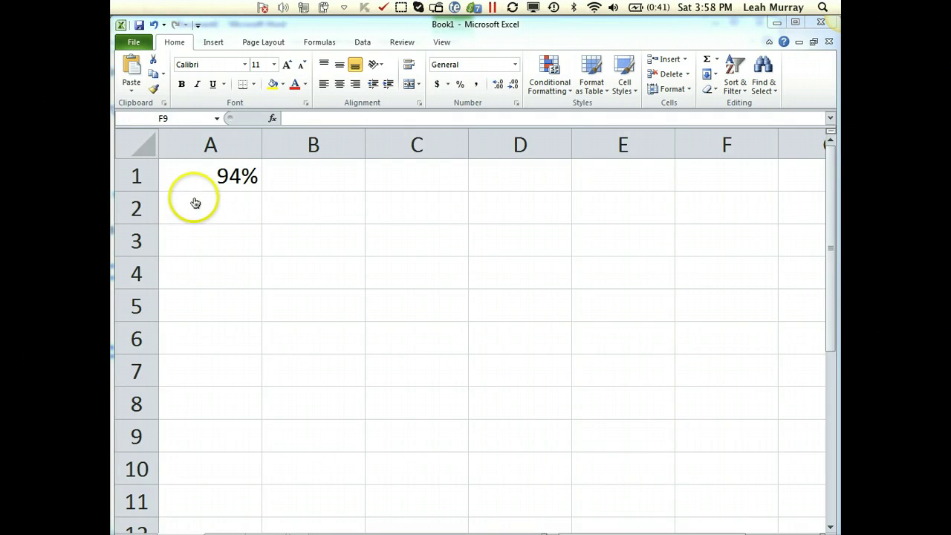
# Enter 'Percent of error', '100-94' and 6 down cells A3 to A5.
pyautogui.click(188, 240)
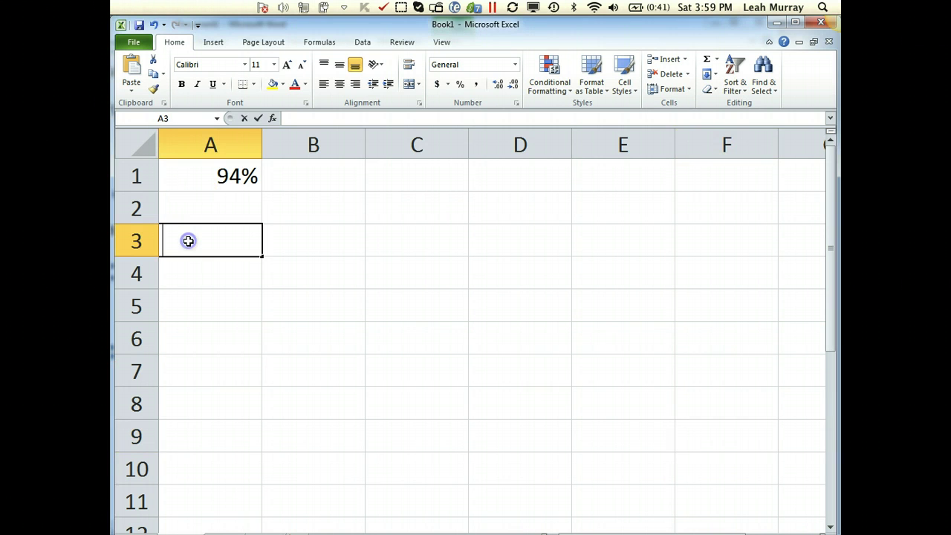
pyautogui.write('Perce')
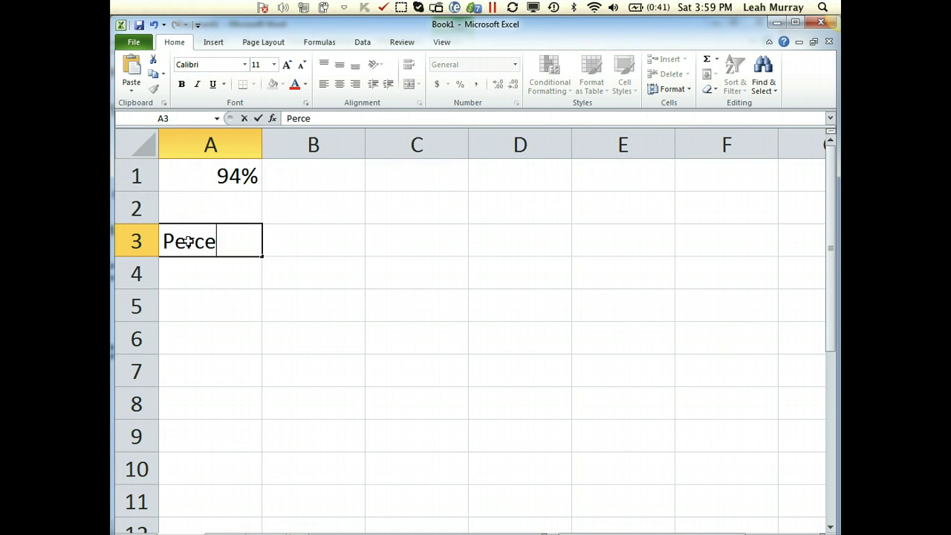
pyautogui.write('nt of error')
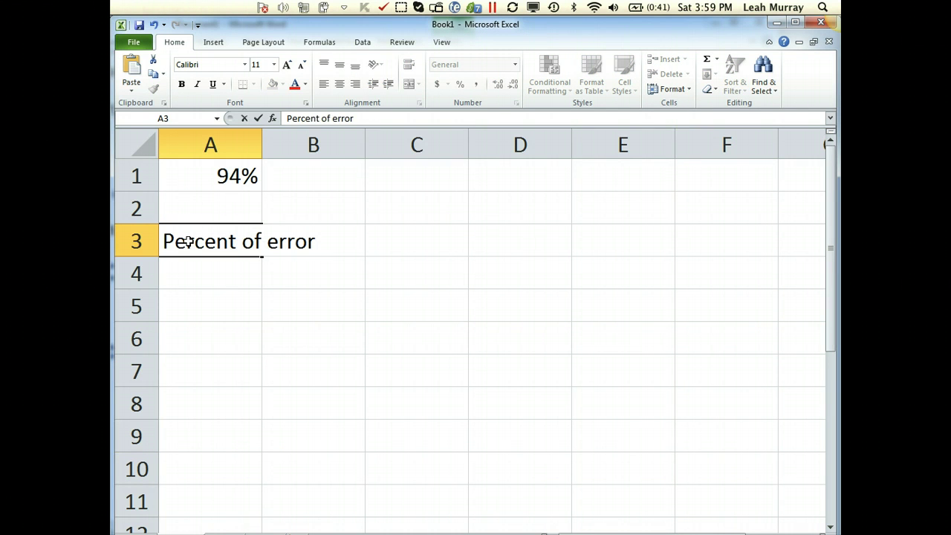
pyautogui.press('Return')
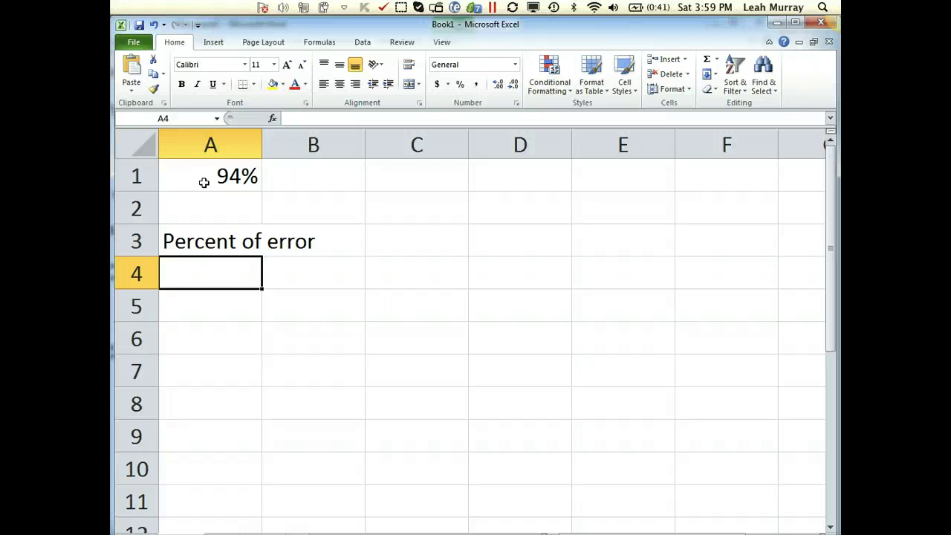
pyautogui.write('100')
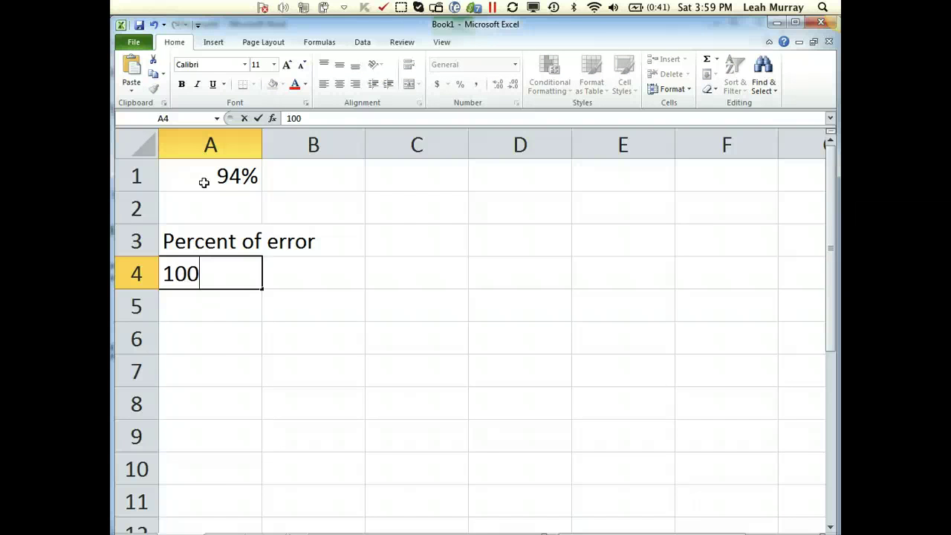
pyautogui.write('-94')
pyautogui.press('Return')
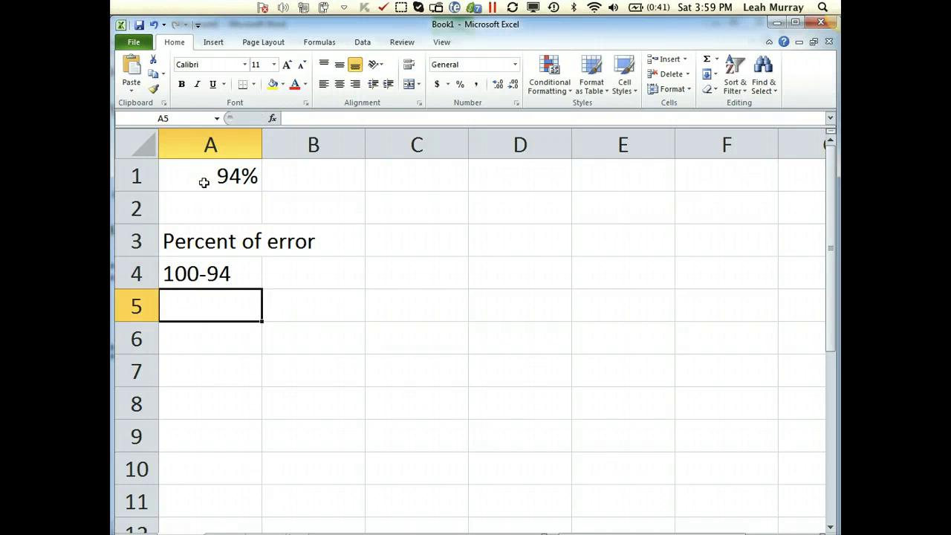
pyautogui.write('6')
pyautogui.press('Return')
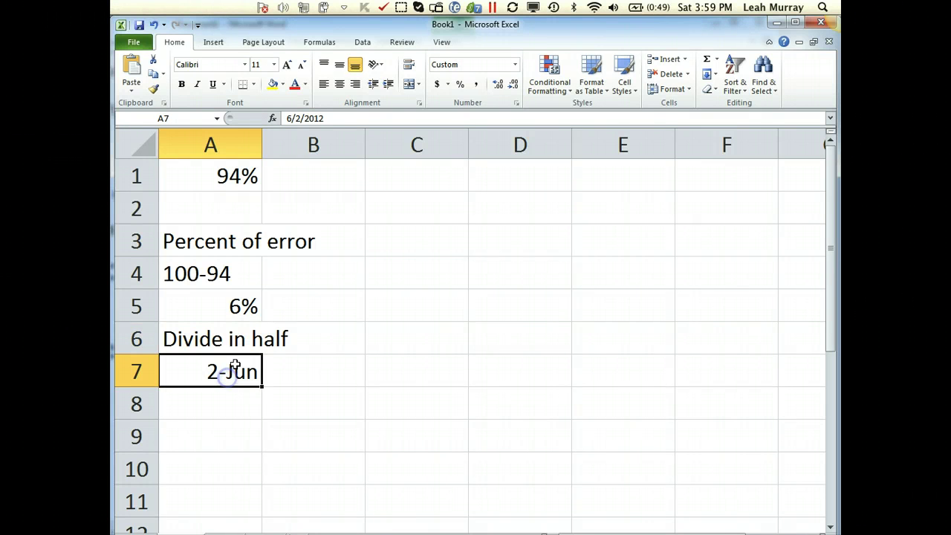
# Replace A7's contents with 6/2, which Excel turns into a 2-Jun date.
pyautogui.press('BackSpace')
pyautogui.write('6')
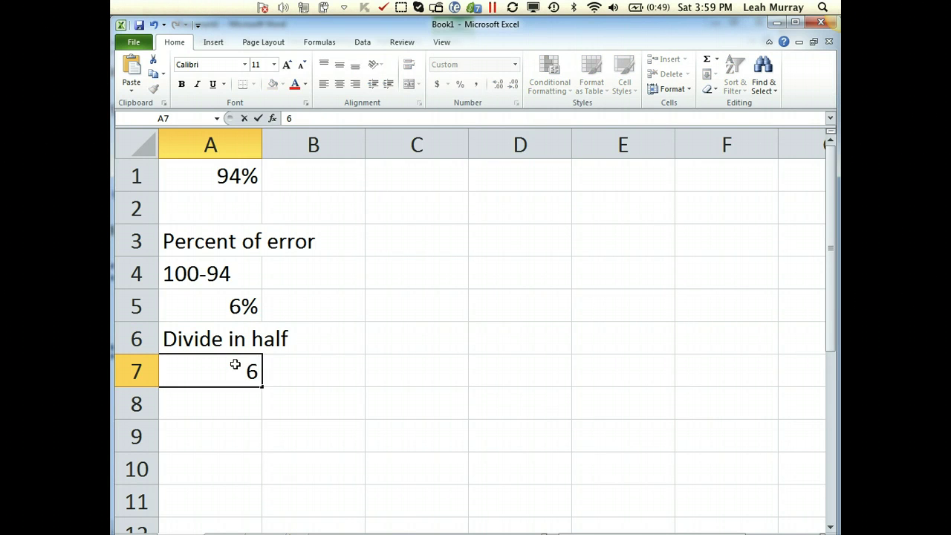
pyautogui.write('/')
pyautogui.press('BackSpace')
pyautogui.write('/')
pyautogui.press('BackSpace')
pyautogui.press('BackSpace')
pyautogui.write('/ 2')
pyautogui.press('Return')
# Change cell A7's number format from date to Number.
pyautogui.click(234, 364)
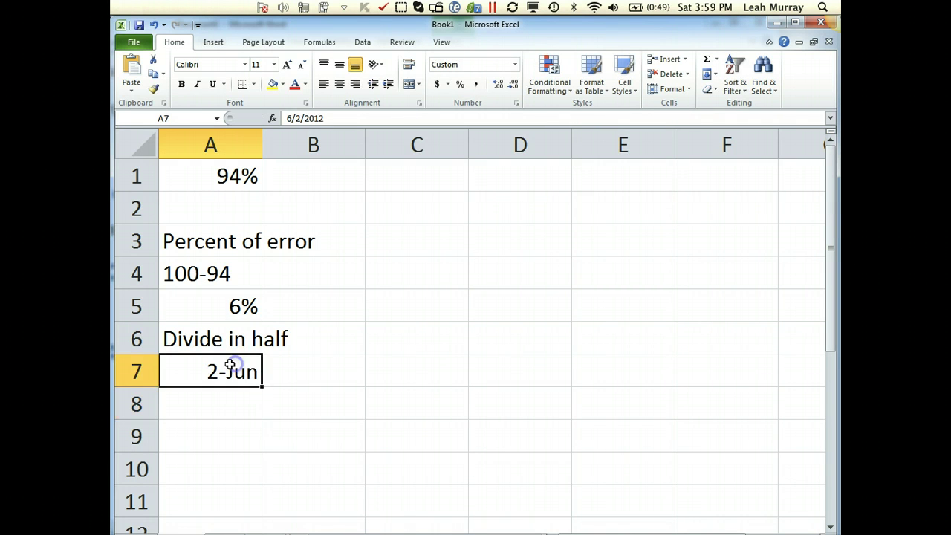
pyautogui.click(515, 66)
pyautogui.click(515, 66)
pyautogui.click(514, 66)
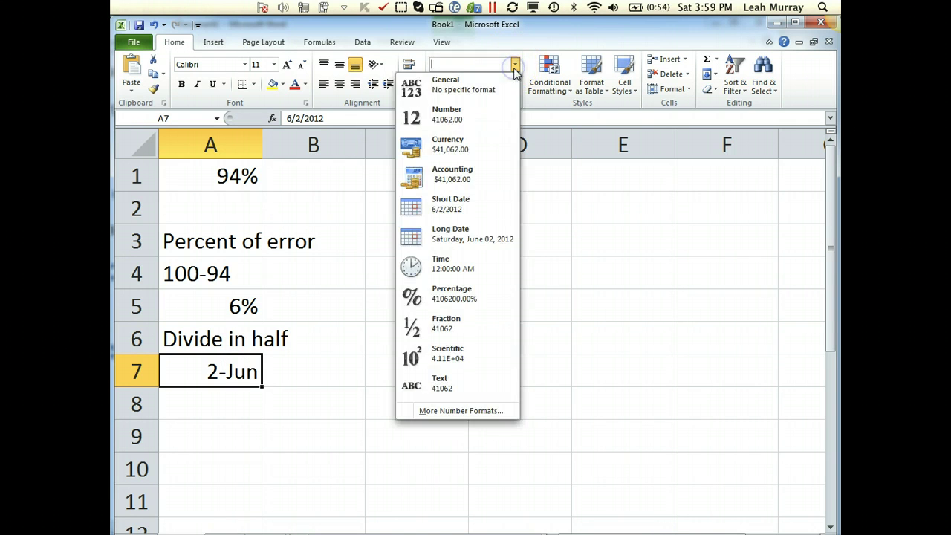
pyautogui.click(483, 127)
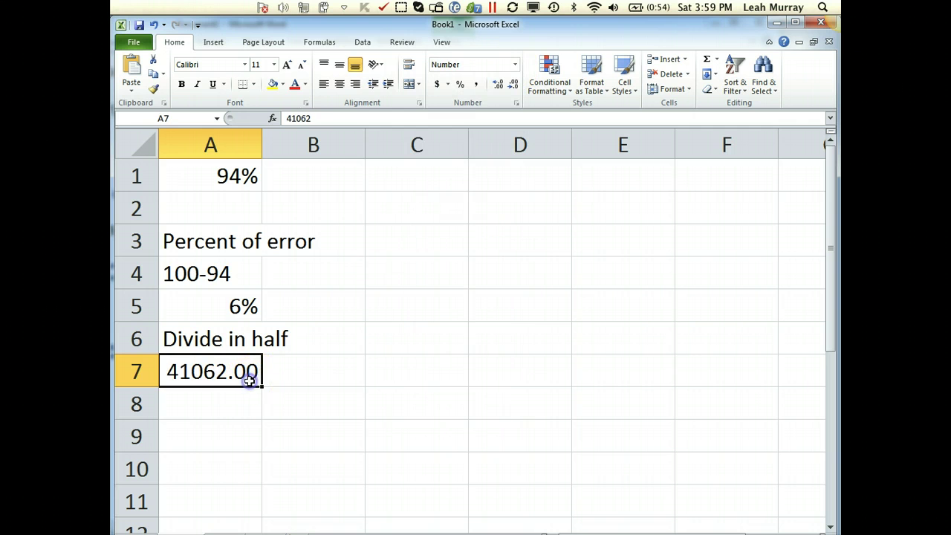
# Re-enter A7 as the formula =6/2 so it shows 3.00.
pyautogui.click(234, 398)
pyautogui.click(242, 377)
pyautogui.write('=6/2')
pyautogui.press('Return')
pyautogui.click(246, 369)
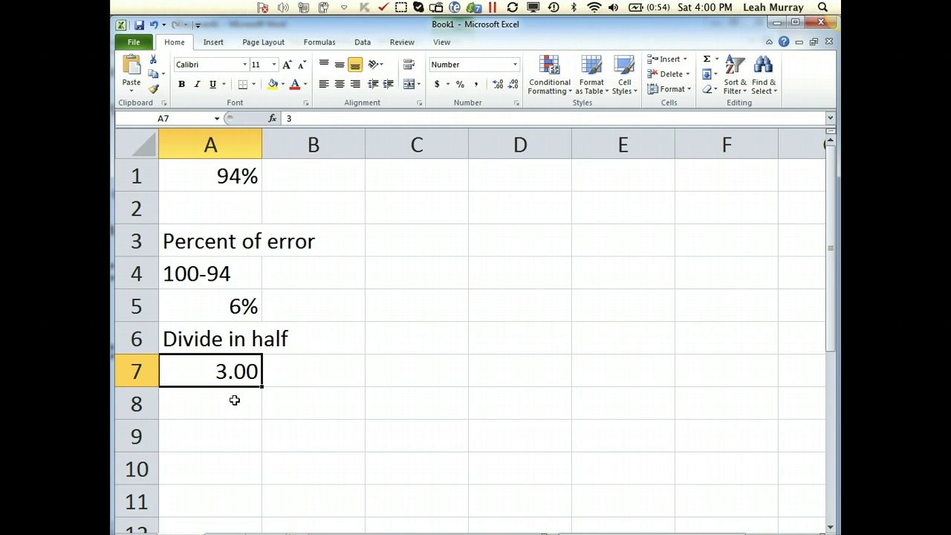
# Enter 'Turn into a decimal' in A8 and 0.03 in A9.
pyautogui.click(234, 400)
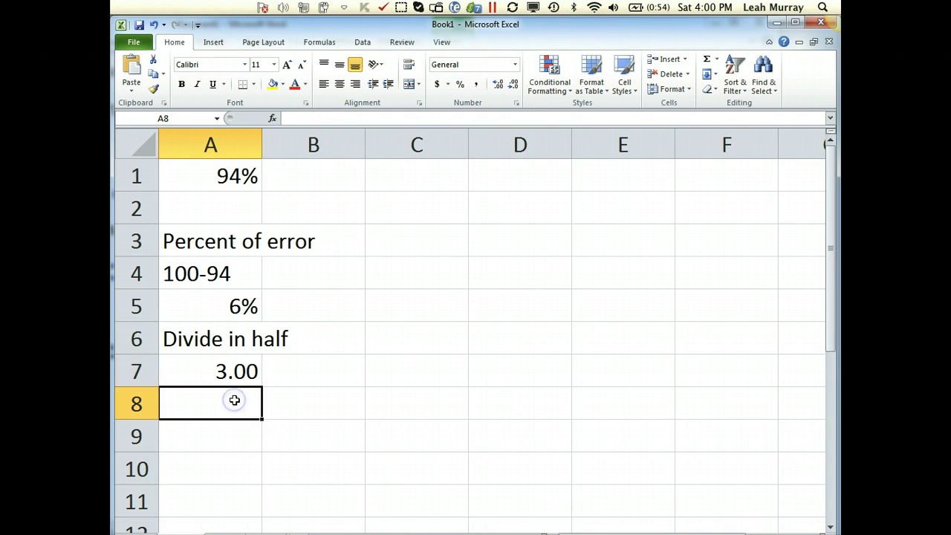
pyautogui.write('Turn into')
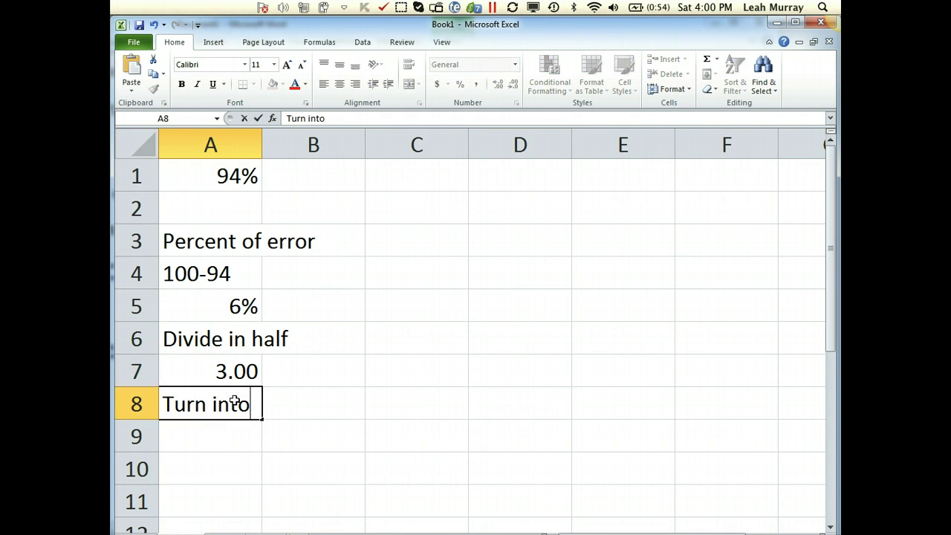
pyautogui.write(' a decimal')
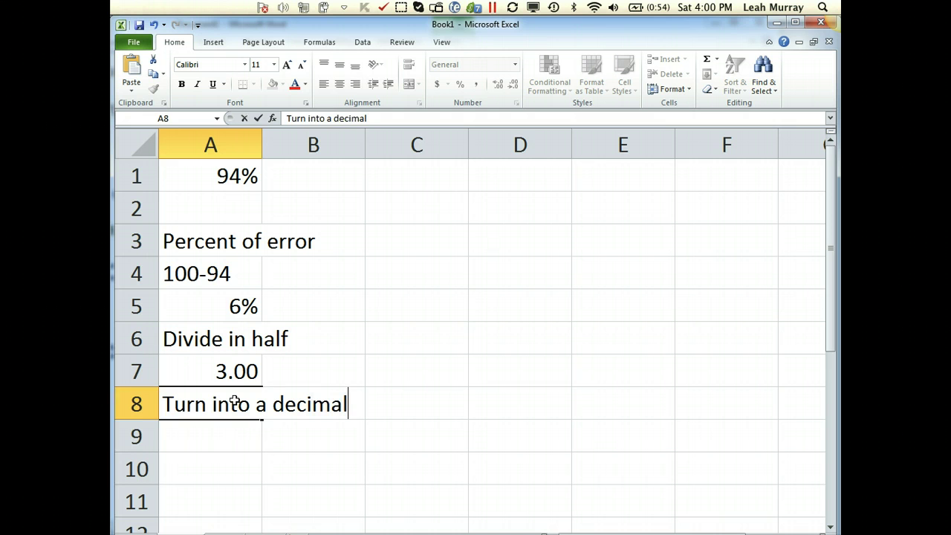
pyautogui.press('Return')
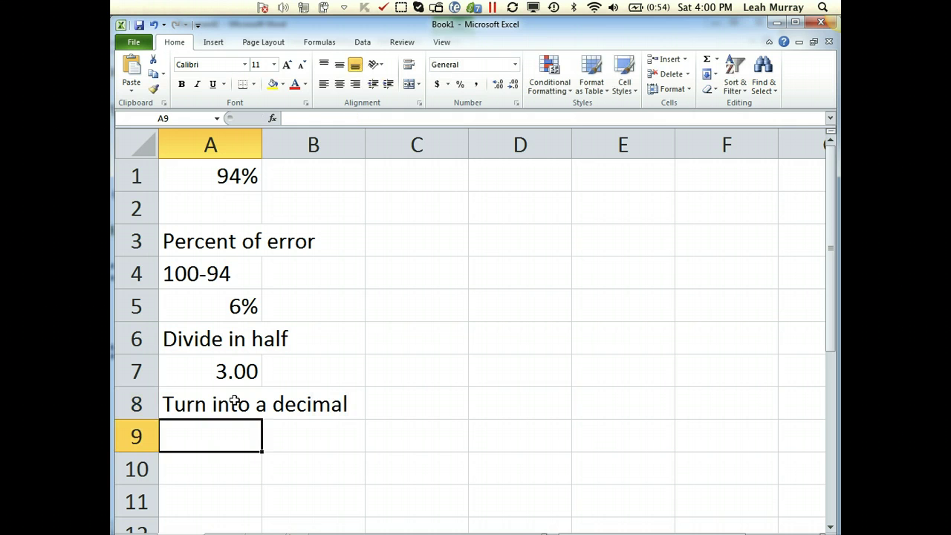
pyautogui.write('0.03')
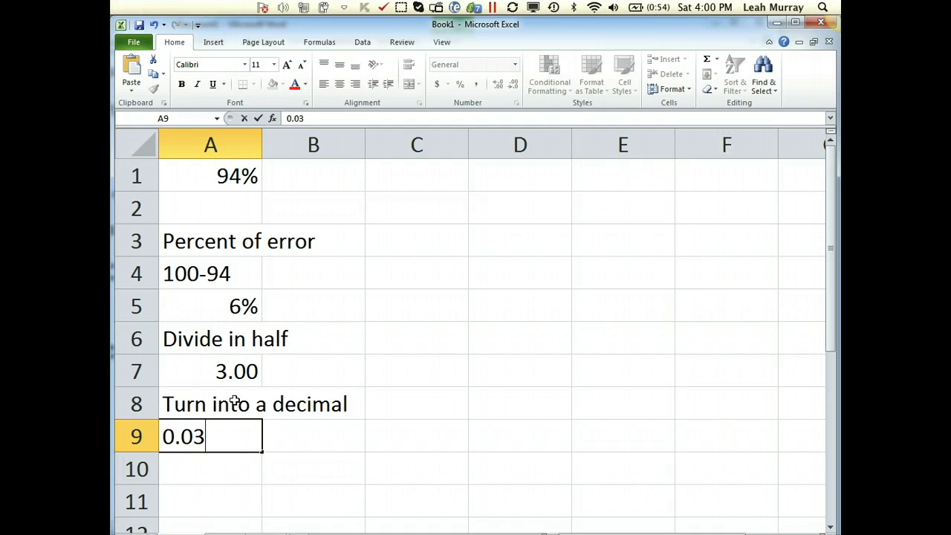
pyautogui.press('Return')
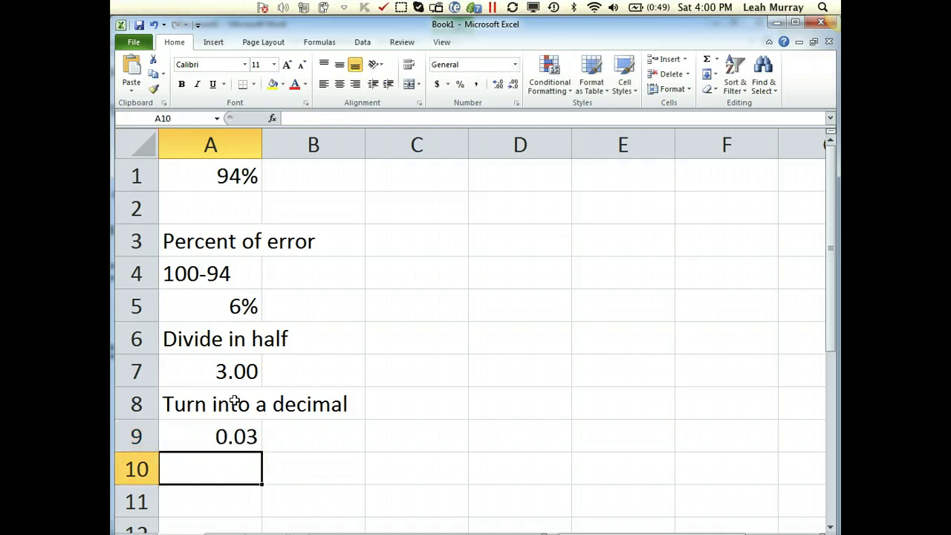
# Label cell A10 'Z critical value'.
pyautogui.write('A')
pyautogui.press('BackSpace')
pyautogui.write('Z r')
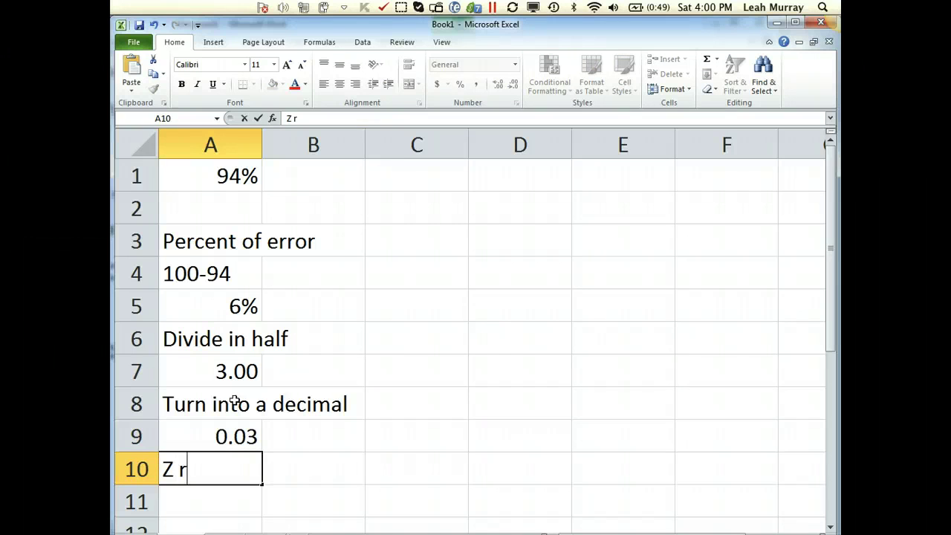
pyautogui.press('BackSpace')
pyautogui.write('critical value')
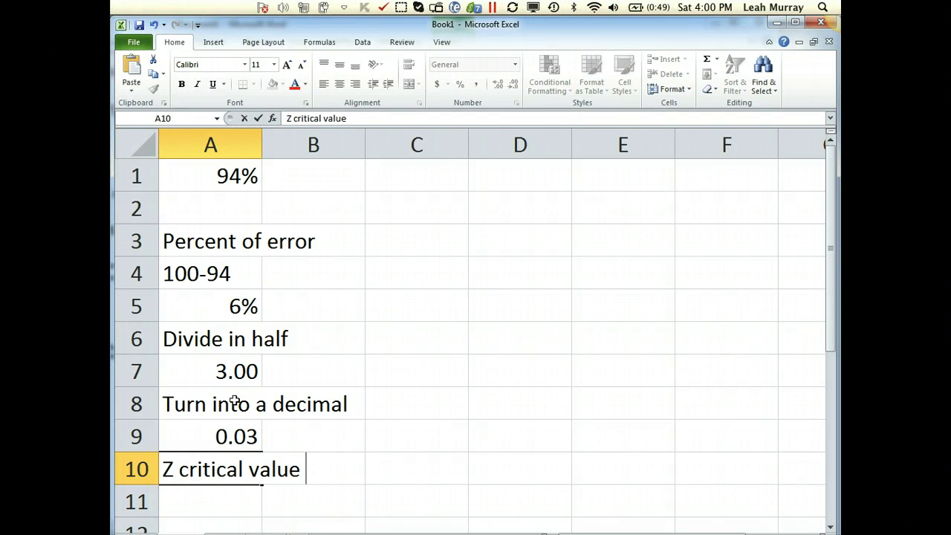
pyautogui.press('Return')
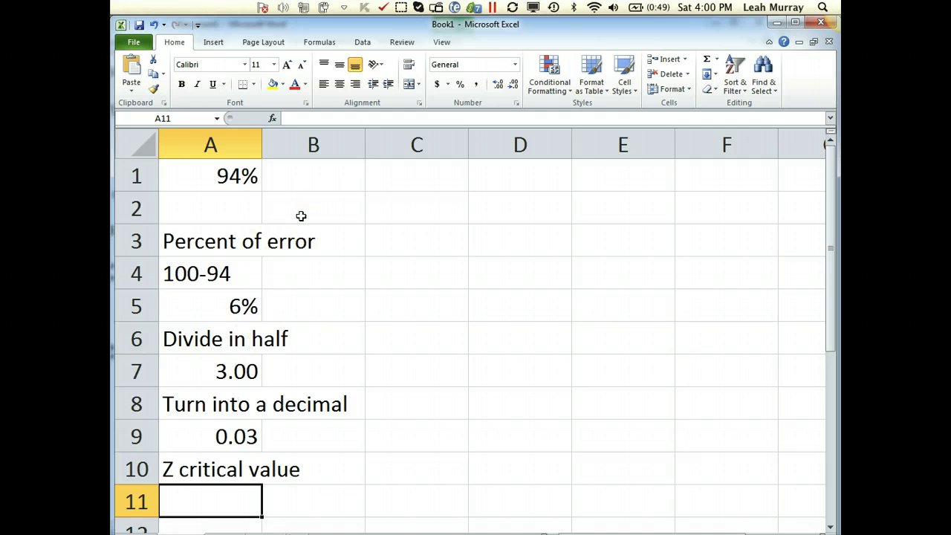
# Search Insert Function for NORMSINV from the Formulas tab.
pyautogui.click(319, 42)
pyautogui.click(138, 74)
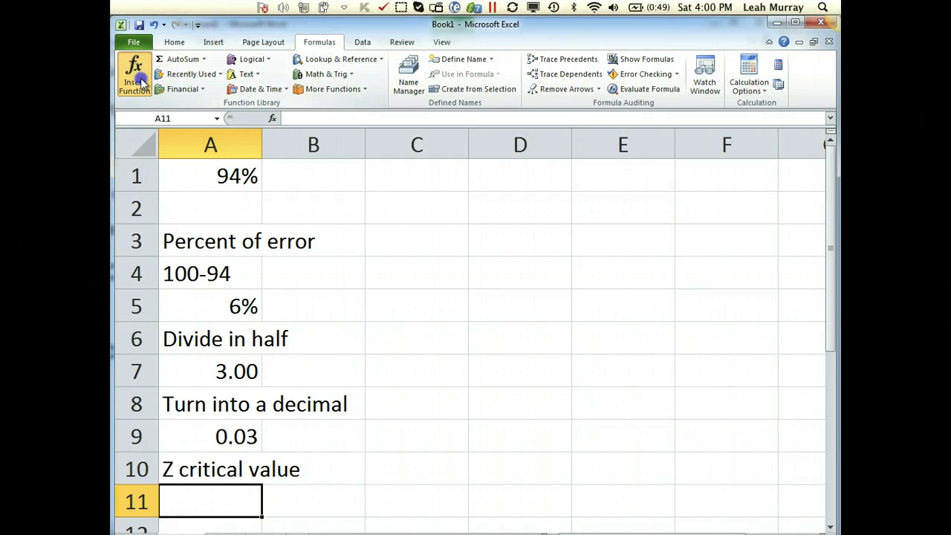
pyautogui.write('NORMINV')
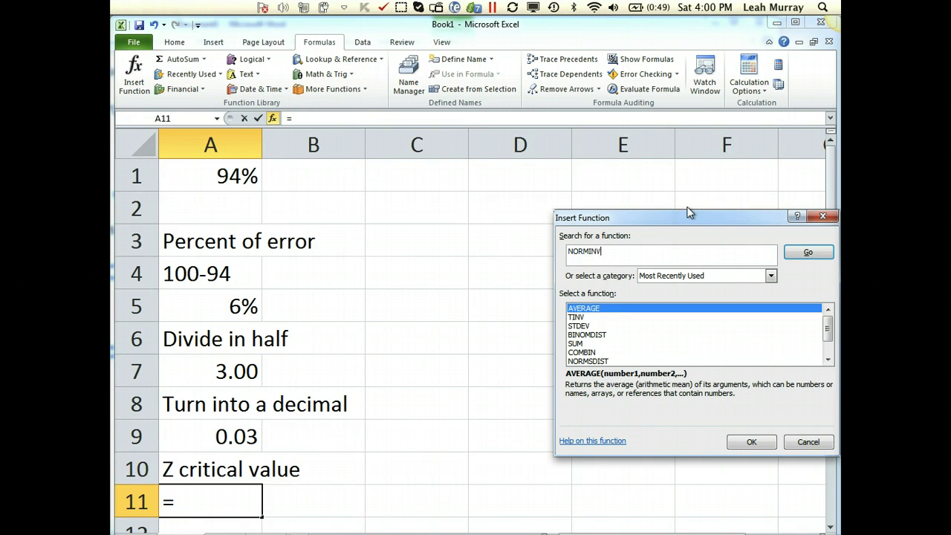
pyautogui.press('Return')
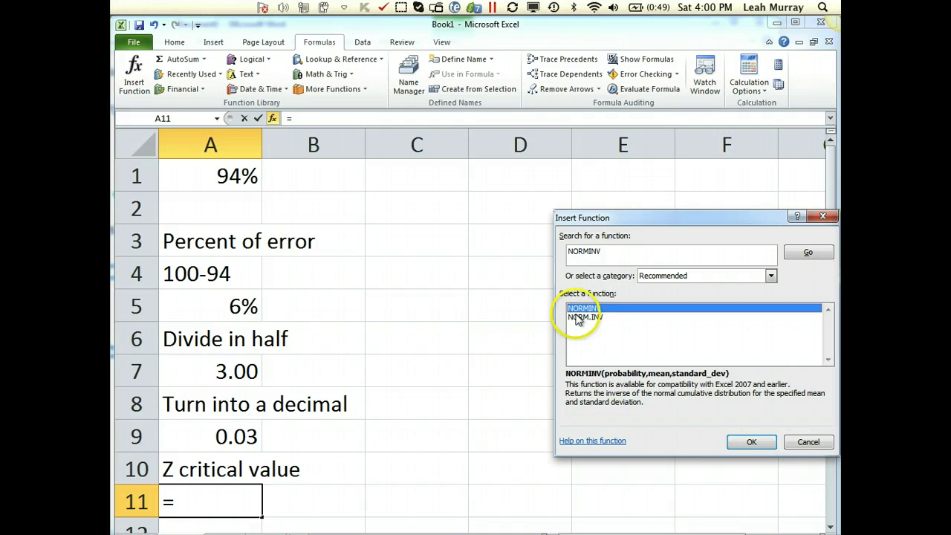
pyautogui.click(588, 252)
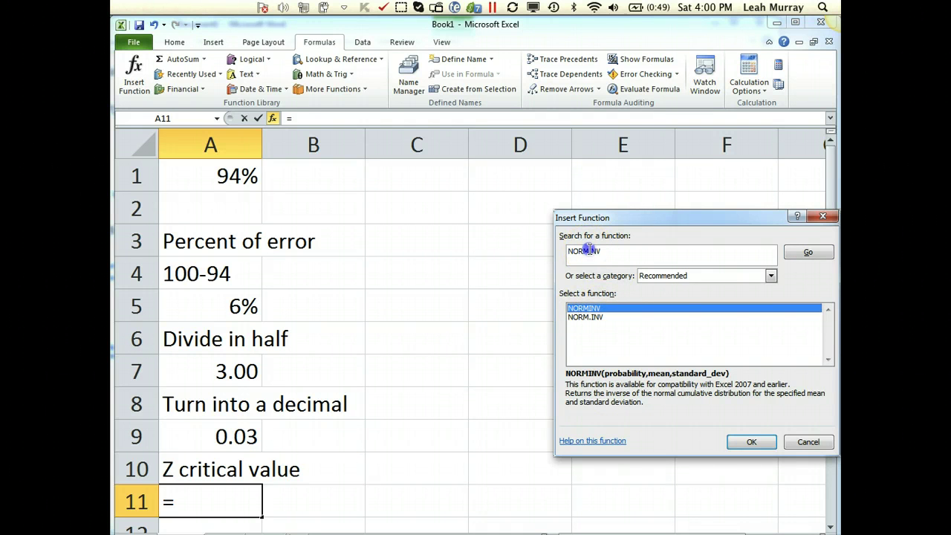
pyautogui.press('Delete')
pyautogui.write('S')
pyautogui.press('Return')
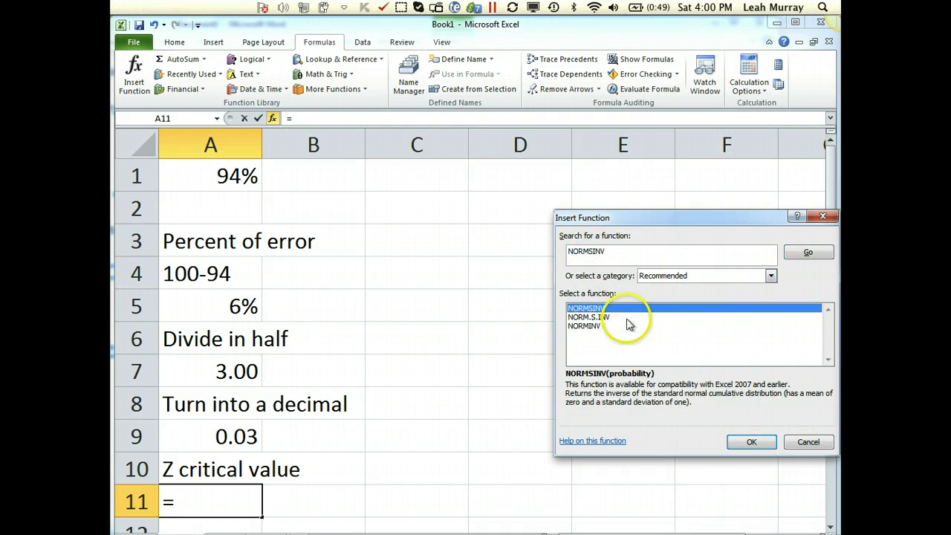
# Start a NORMSINV formula in A11 with a mistaken cell-reference probability.
pyautogui.click(752, 441)
pyautogui.click(403, 474)
pyautogui.write('N')
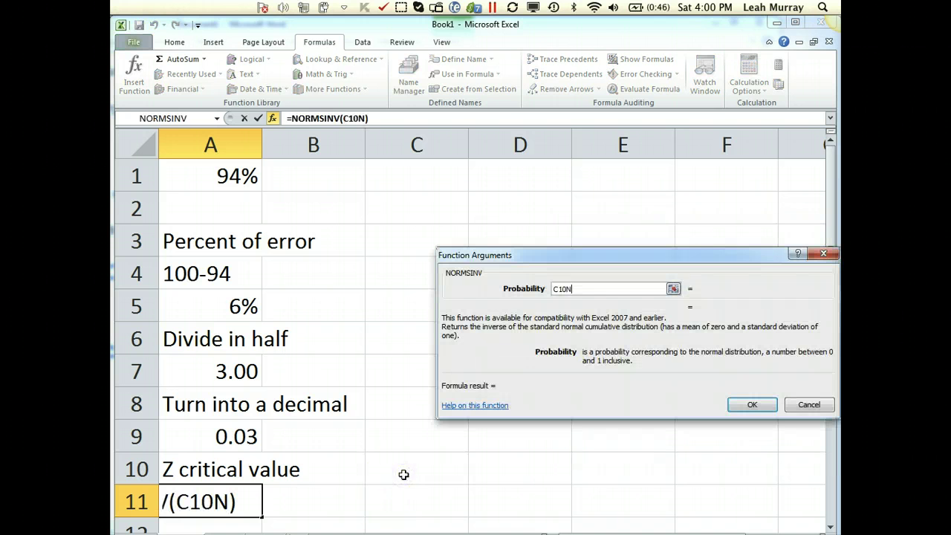
pyautogui.write('+')
pyautogui.click(234, 504)
pyautogui.press('BackSpace')
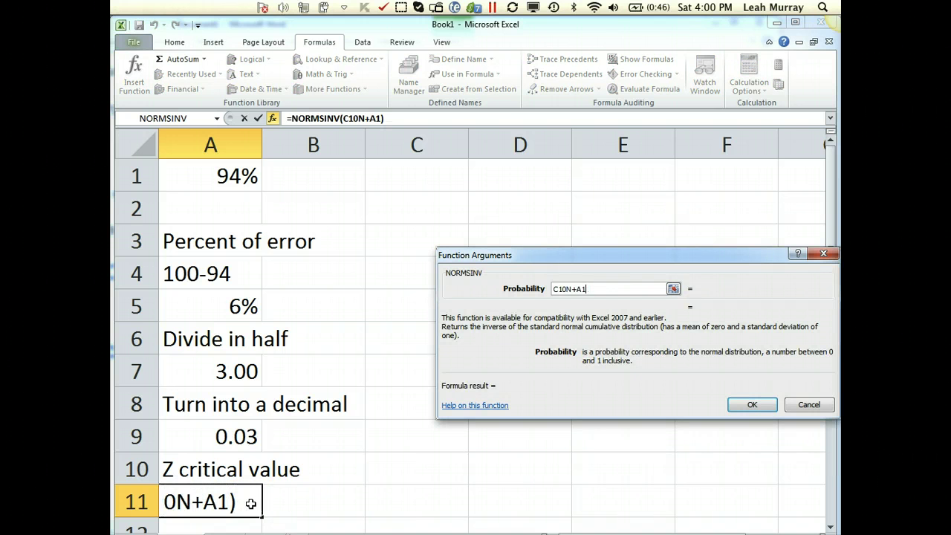
# Discard the NORMSINV draft and type the note NORMSINV in C10.
pyautogui.click(799, 405)
pyautogui.click(438, 463)
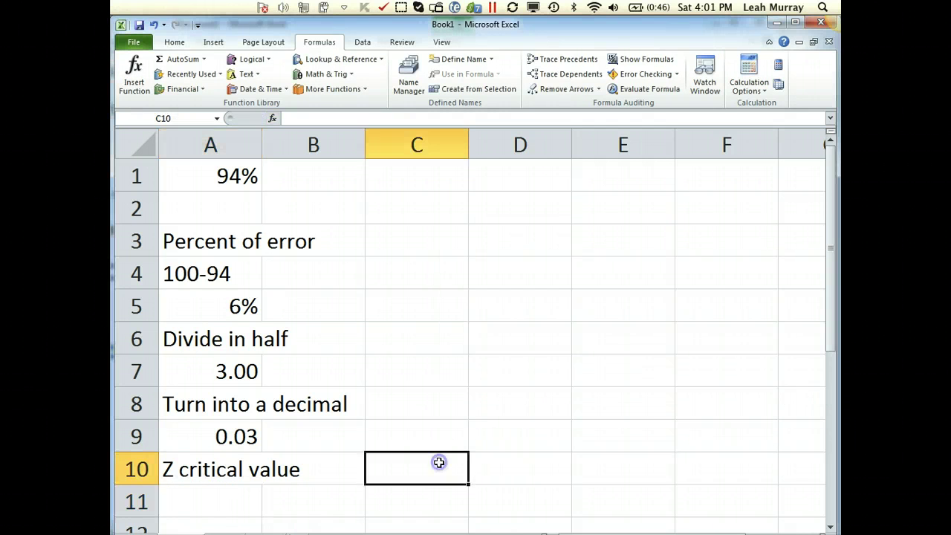
pyautogui.write('NORMSINV')
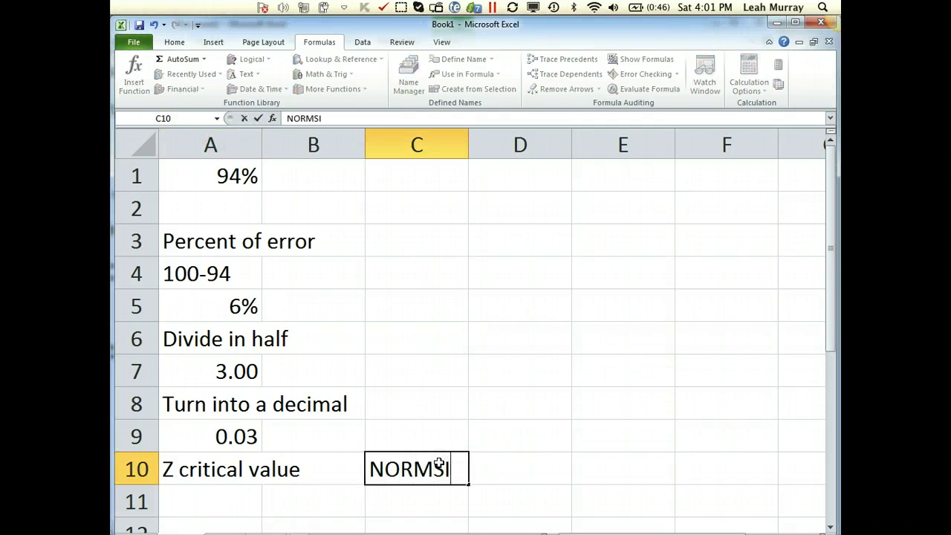
pyautogui.click(307, 498)
# Insert =NORMSINV(0.97) into A11 after trying 0.03 and 0.94.
pyautogui.click(222, 502)
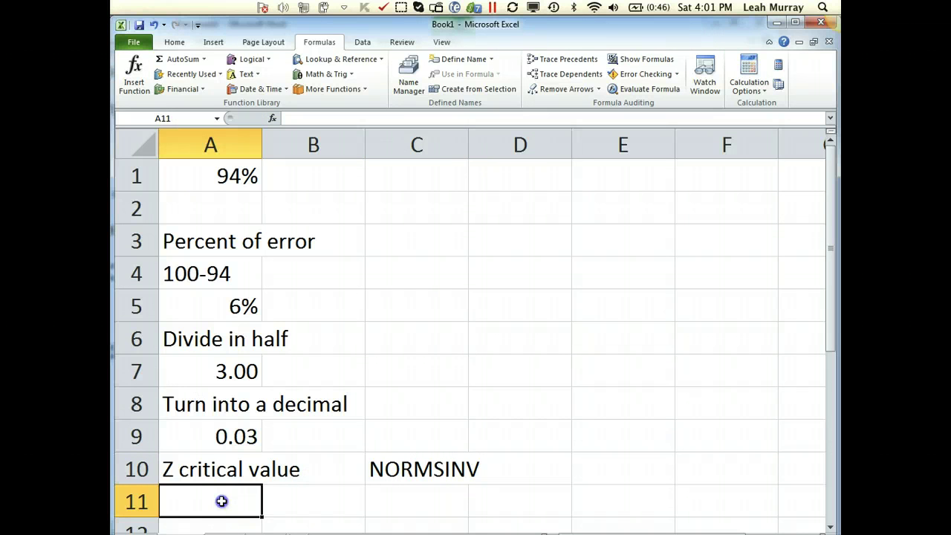
pyautogui.click(133, 71)
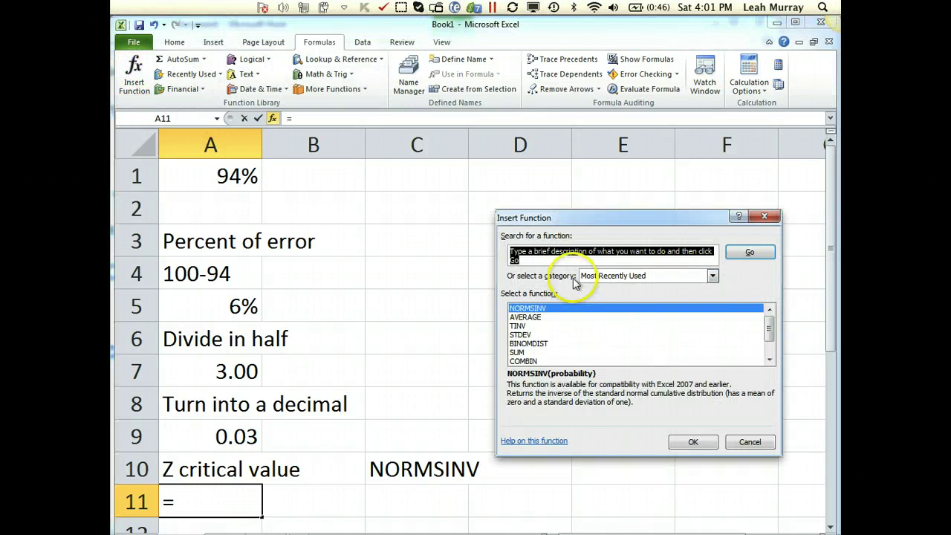
pyautogui.doubleClick(562, 307)
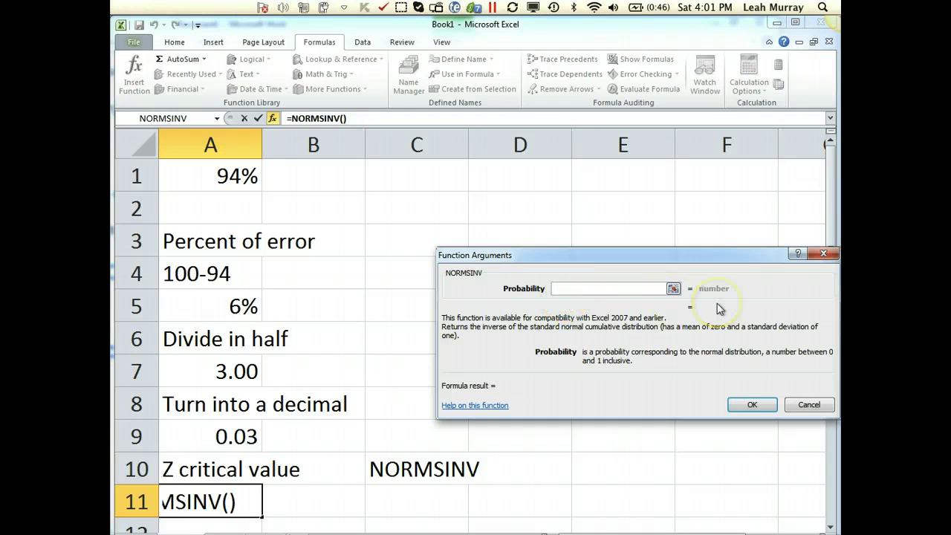
pyautogui.write('0.03')
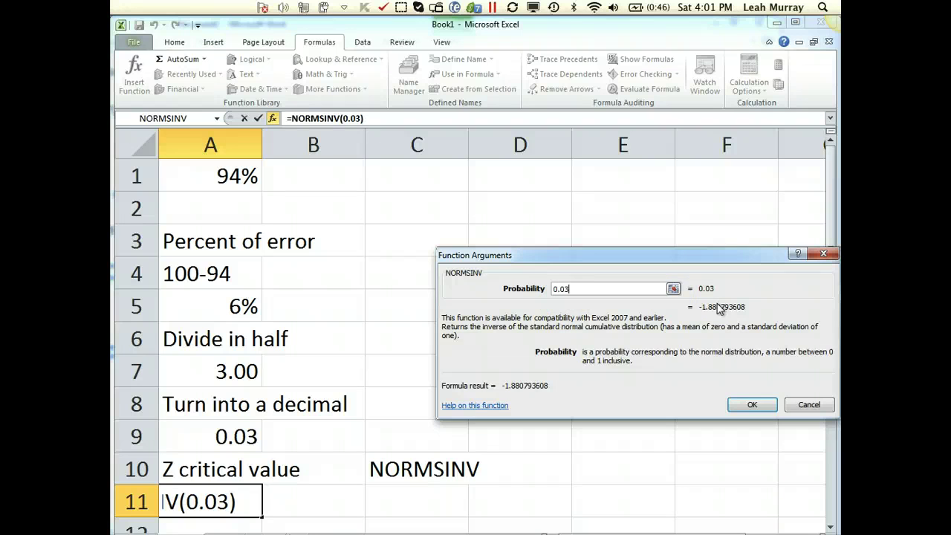
pyautogui.click(559, 291)
pyautogui.press('BackSpace')
pyautogui.press('BackSpace')
pyautogui.write('94')
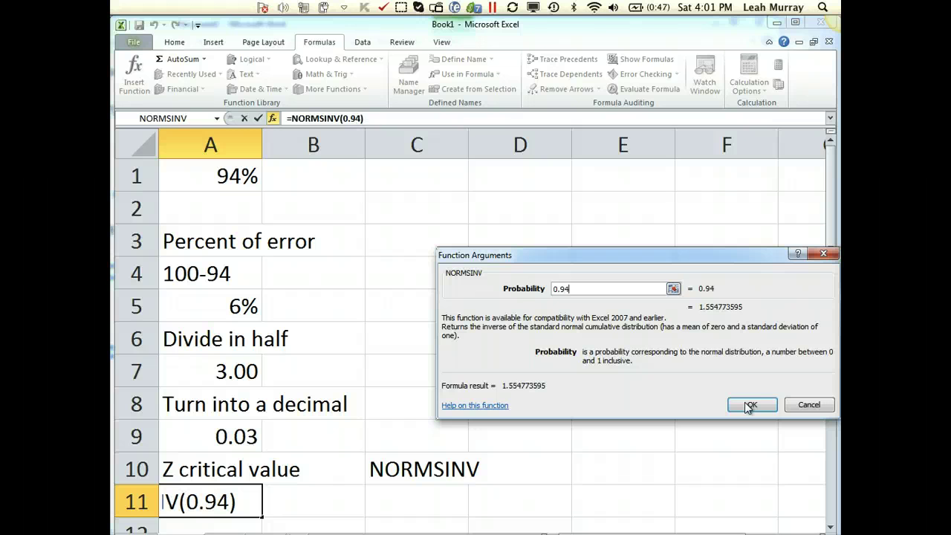
pyautogui.press('BackSpace')
pyautogui.write('7')
pyautogui.click(749, 405)
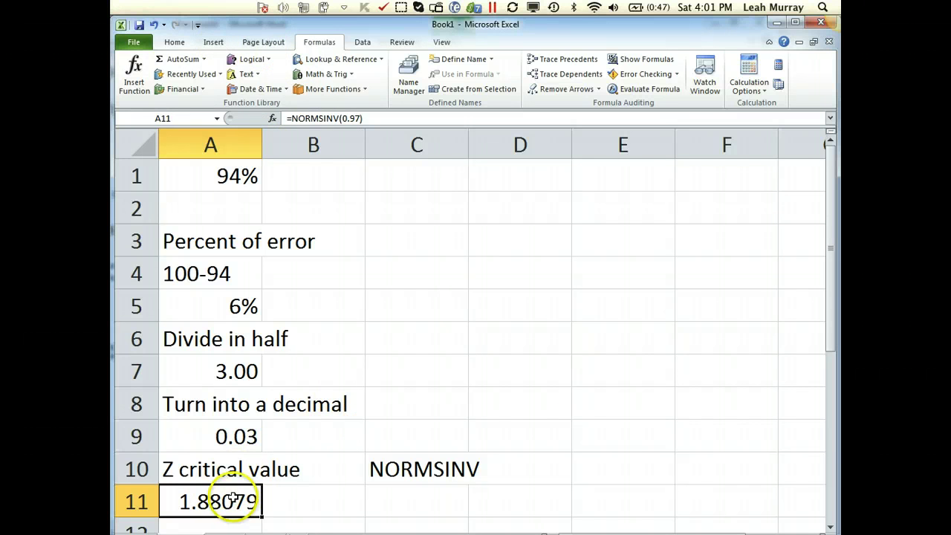
# Reopen A11's arguments, cancel the edit, and delete the formula from A11.
pyautogui.click(135, 74)
pyautogui.click(579, 290)
pyautogui.press('BackSpace')
pyautogui.press('BackSpace')
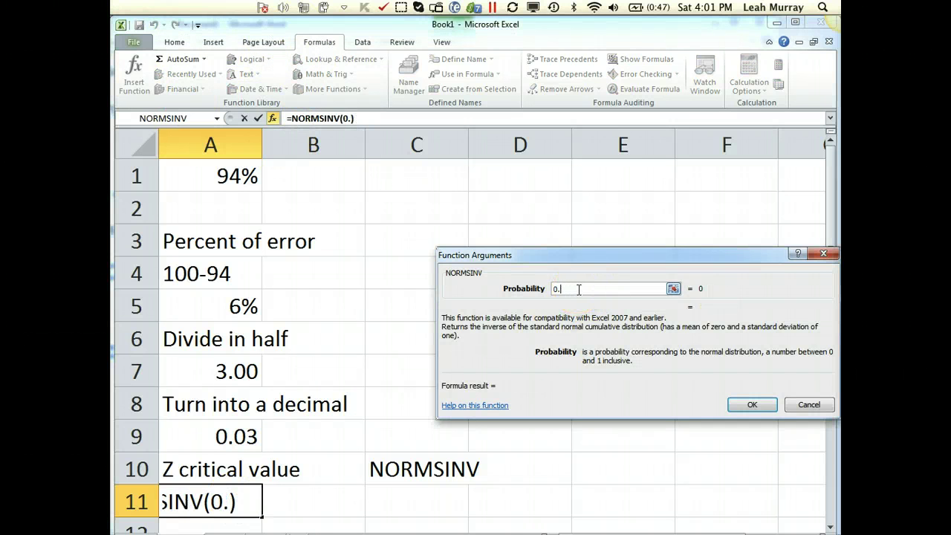
pyautogui.write('0')
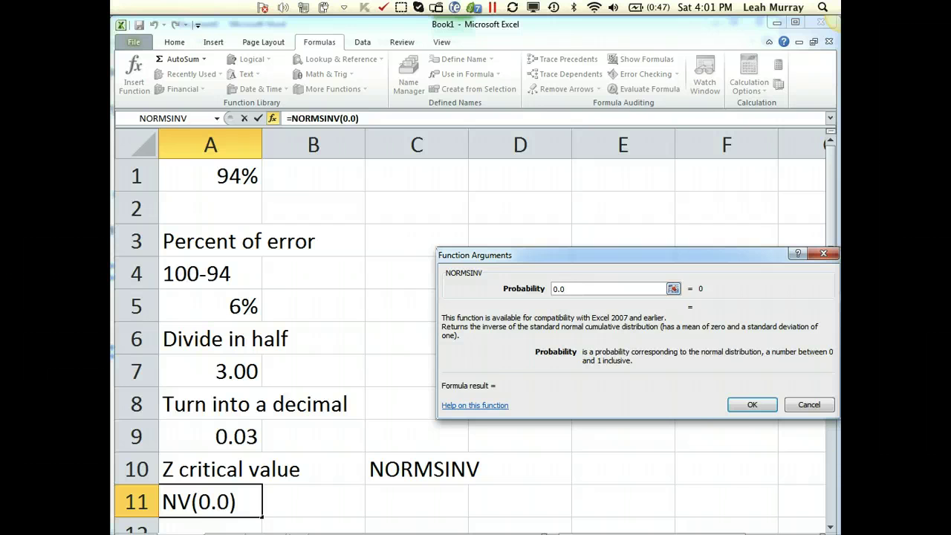
pyautogui.click(804, 406)
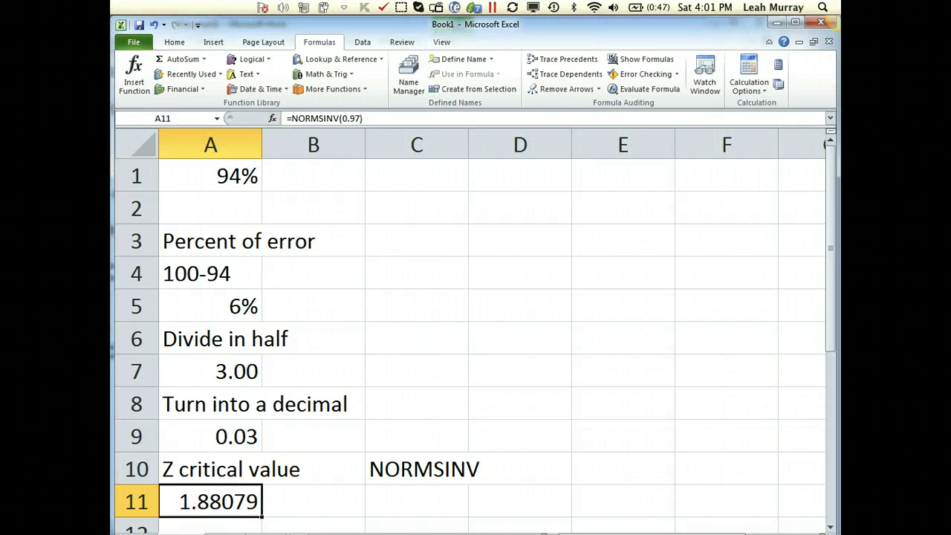
pyautogui.press('BackSpace')
pyautogui.scroll(-1, 245, 499)
# Insert =NORMSINV(0.03) in A11 through Insert Function, returning -1.88079.
pyautogui.click(176, 43)
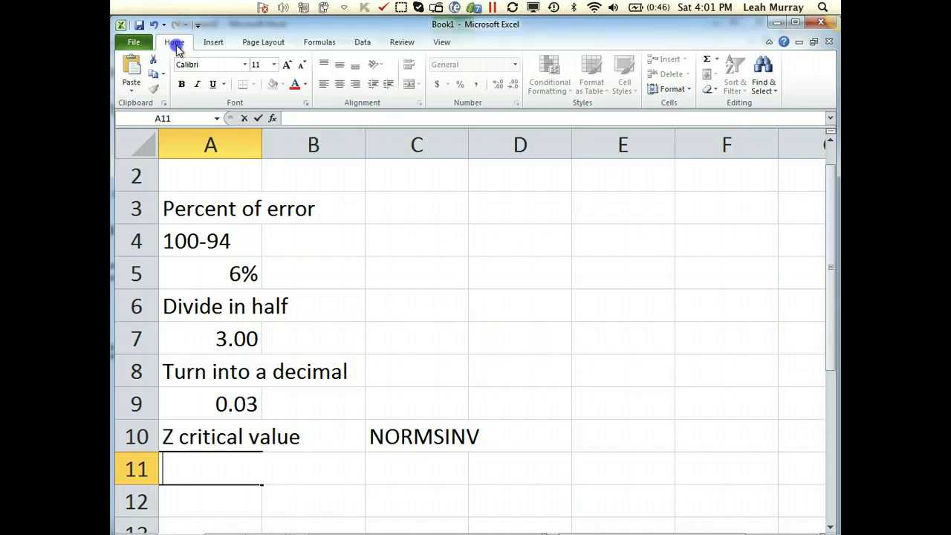
pyautogui.click(319, 43)
pyautogui.click(134, 73)
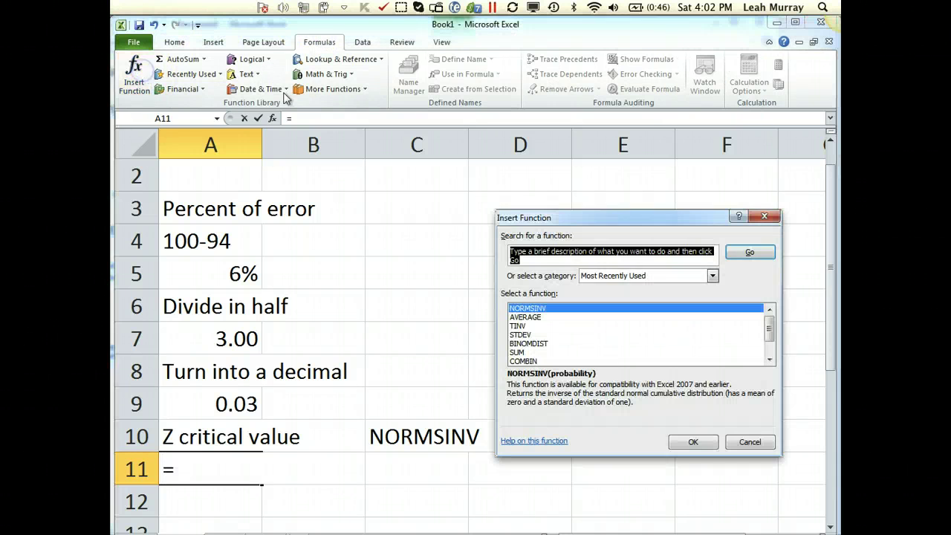
pyautogui.doubleClick(546, 310)
pyautogui.write('0.')
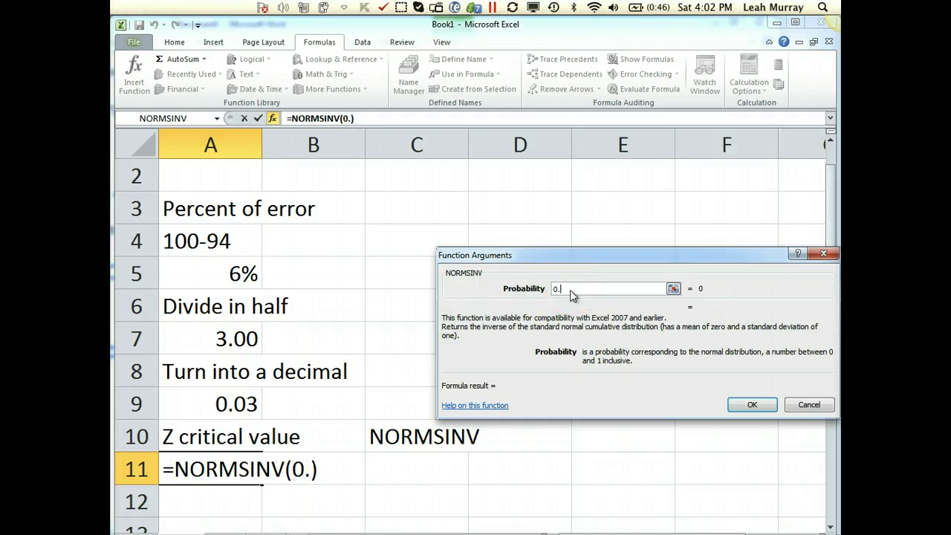
pyautogui.write('03')
pyautogui.click(752, 404)
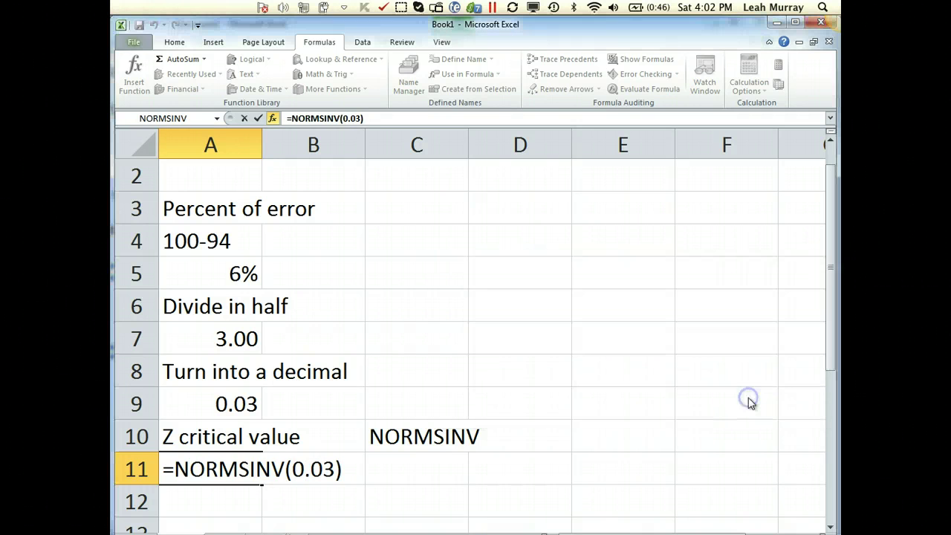
pyautogui.click(287, 476)
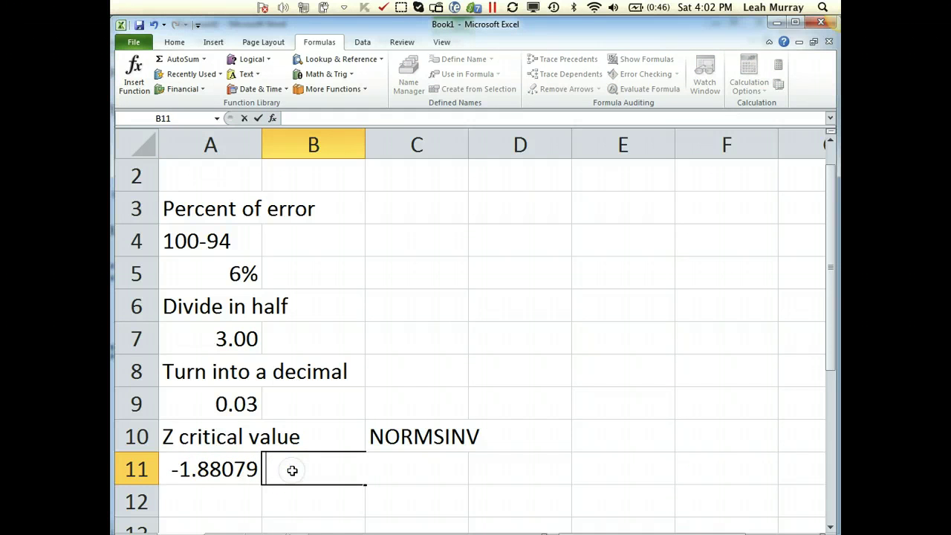
# Type TURN THIS POSITIVE in A12 and Z =1.88 in C12.
pyautogui.click(203, 495)
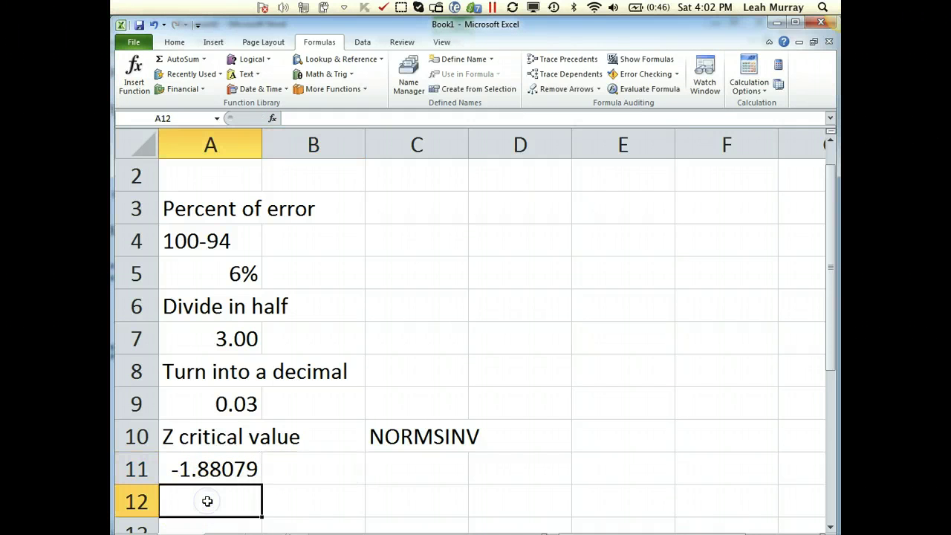
pyautogui.write('TURN THIS ')
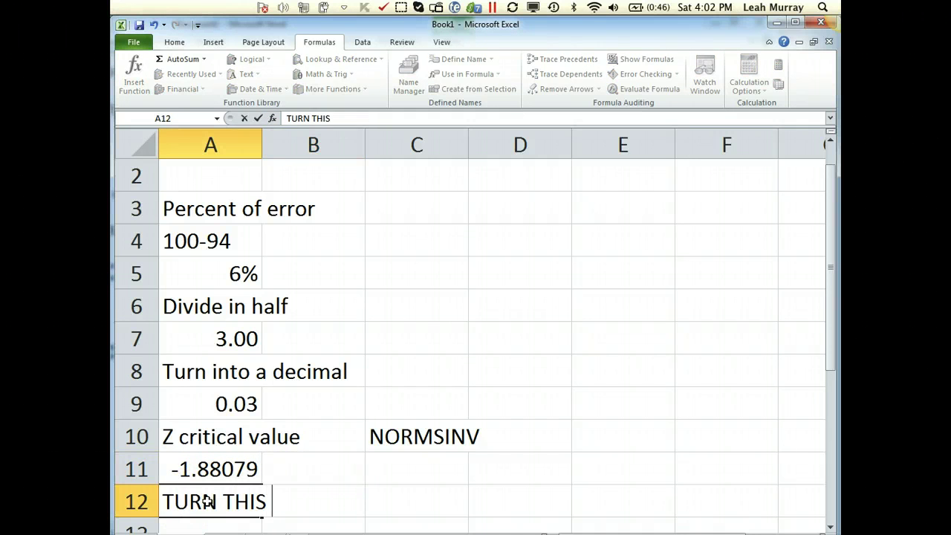
pyautogui.write('POSITIVE')
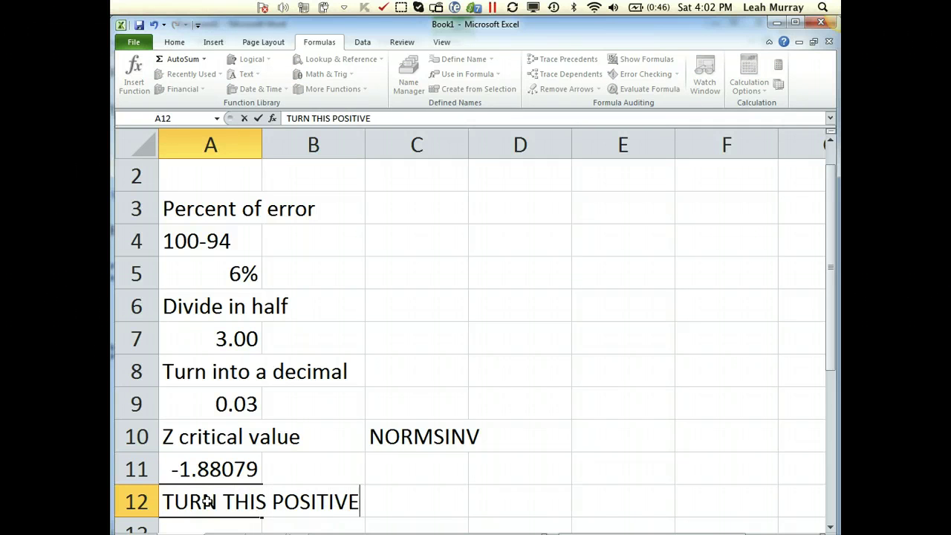
pyautogui.press('Tab')
pyautogui.press('Tab')
pyautogui.write('Z ')
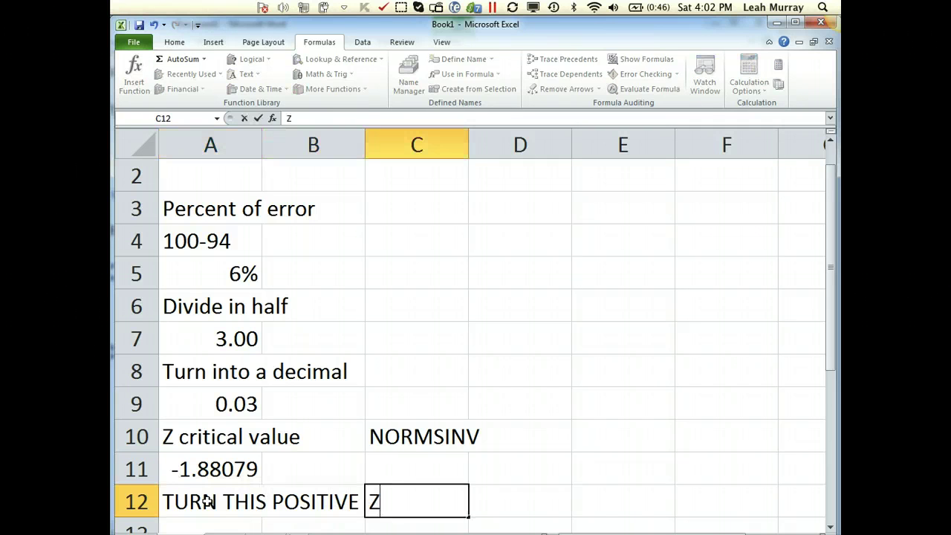
pyautogui.write('=1.88')
pyautogui.press('Return')
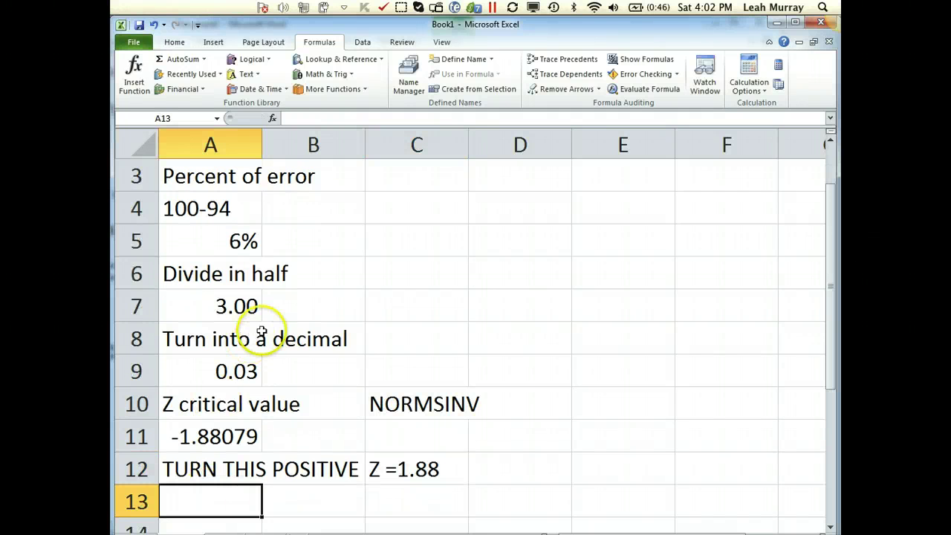
pyautogui.scroll(1, 261, 335)
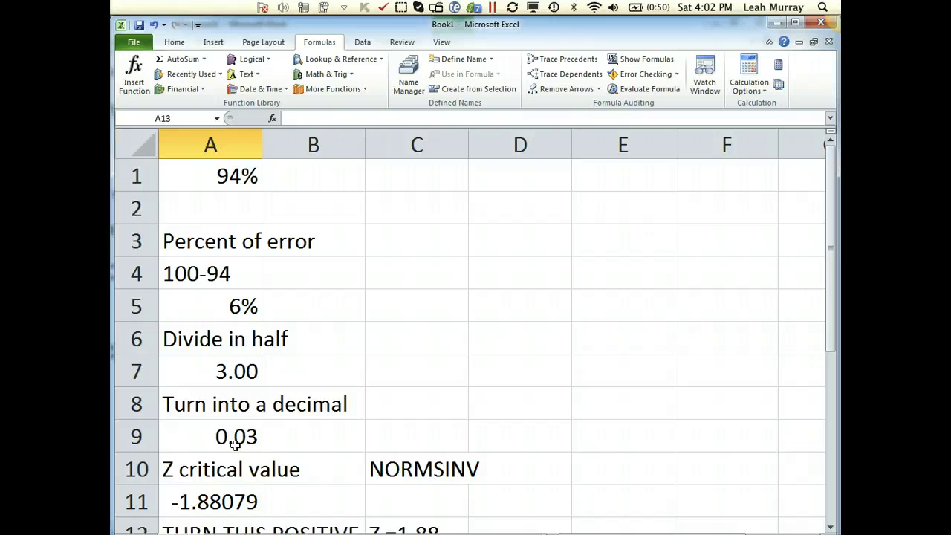
pyautogui.scroll(-1, 235, 443)
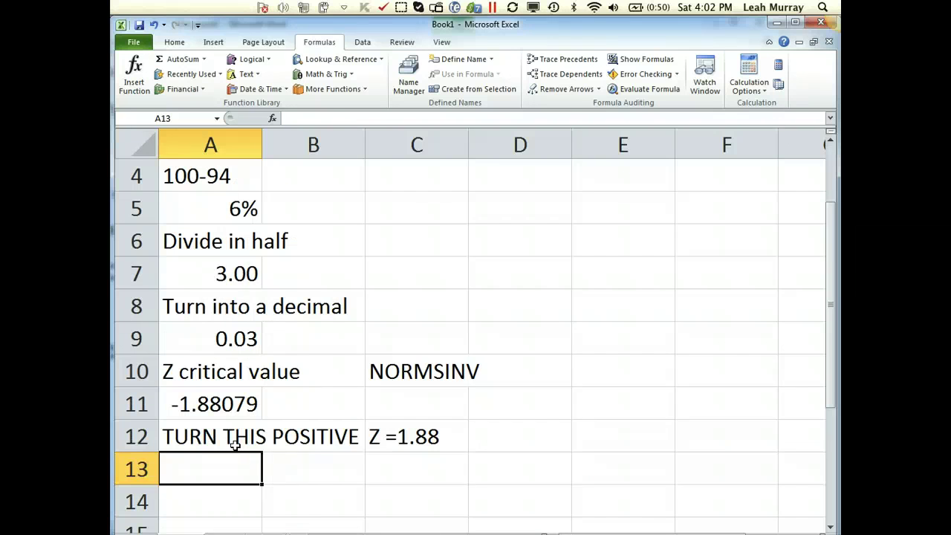